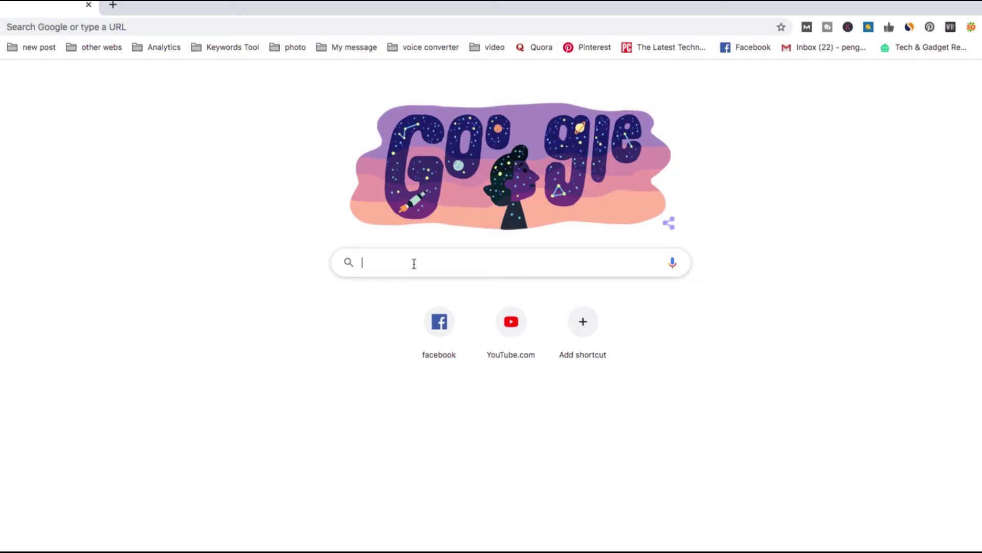
{"action": "type", "text": "ocrcon"}
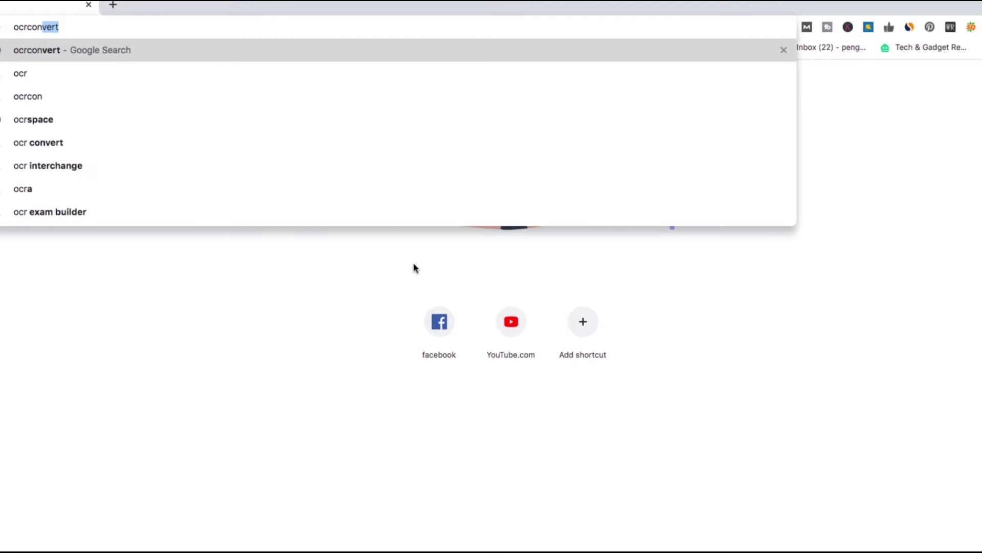
{"action": "type", "text": "vert"}
Run a Google search for ocrconvert and open the OCR Convert site from the results.
{"action": "key", "text": "Return"}
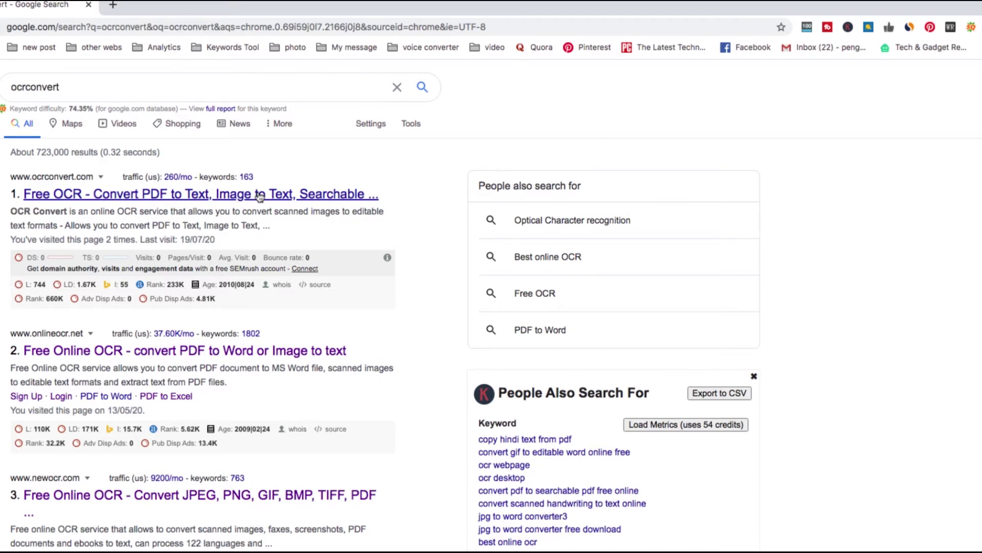
{"action": "left_click", "coordinate": [259, 197]}
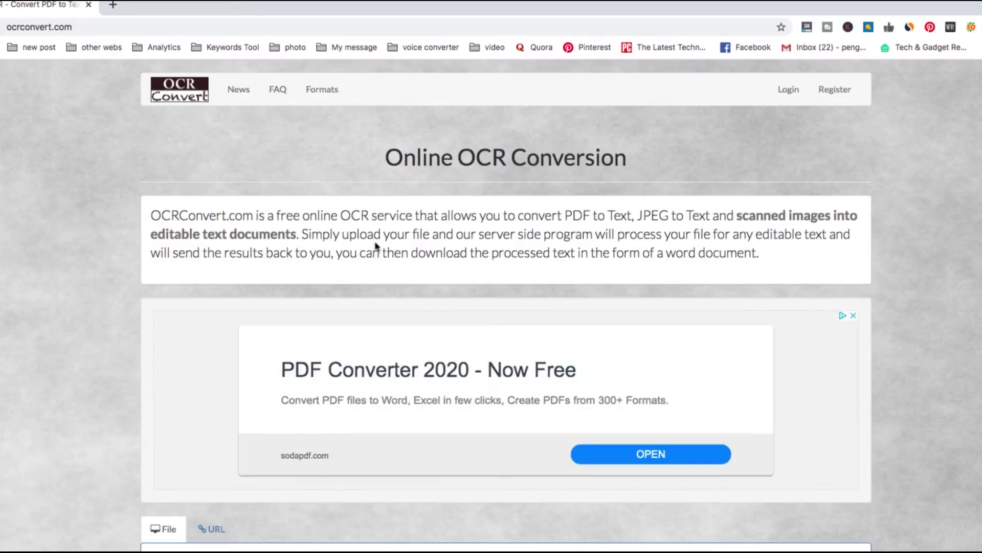
{"action": "scroll", "coordinate": [414, 273], "scroll_direction": "down", "scroll_amount": 5}
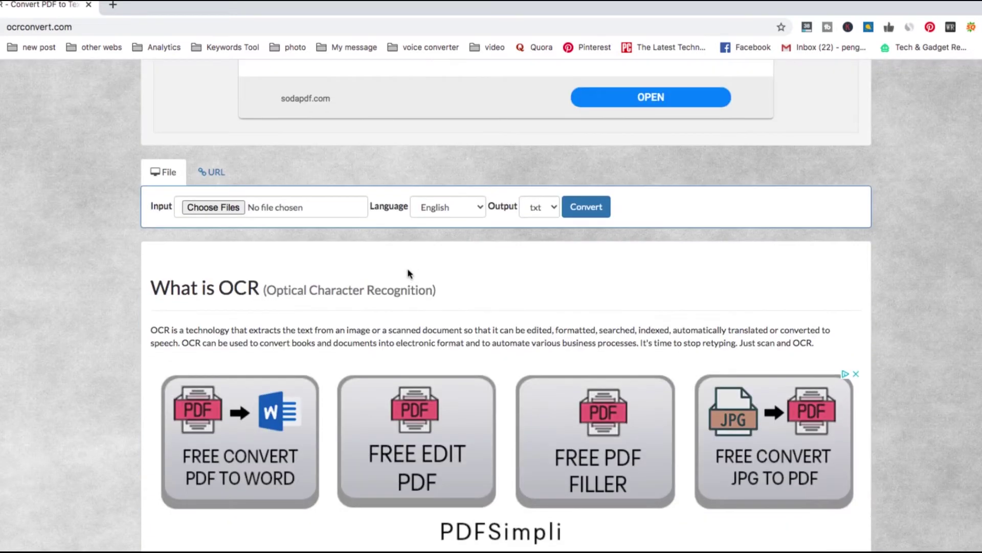
Upload japanese-passport.pdf, choose Japanese recognition, and start the txt conversion.
{"action": "left_click", "coordinate": [234, 210]}
{"action": "left_click", "coordinate": [439, 96]}
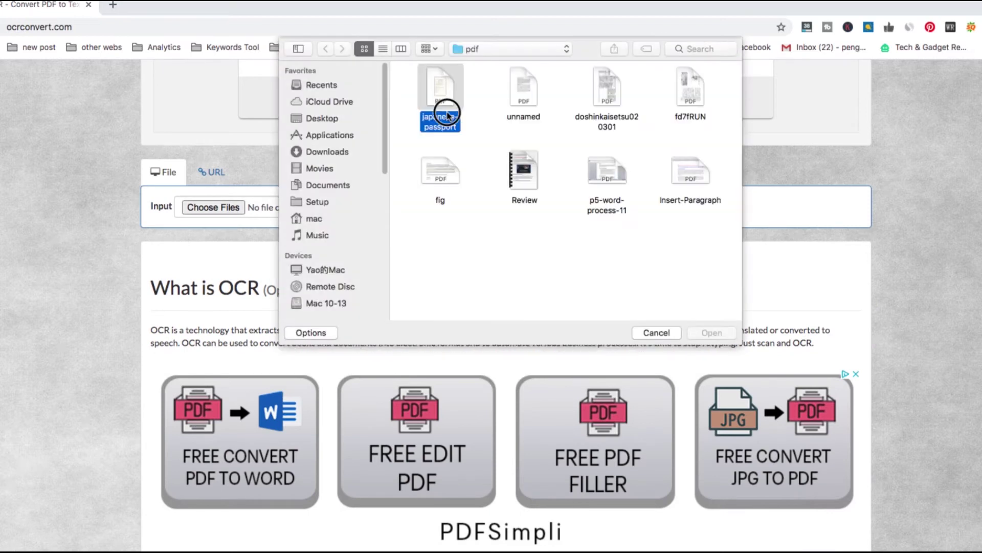
{"action": "left_click", "coordinate": [712, 332]}
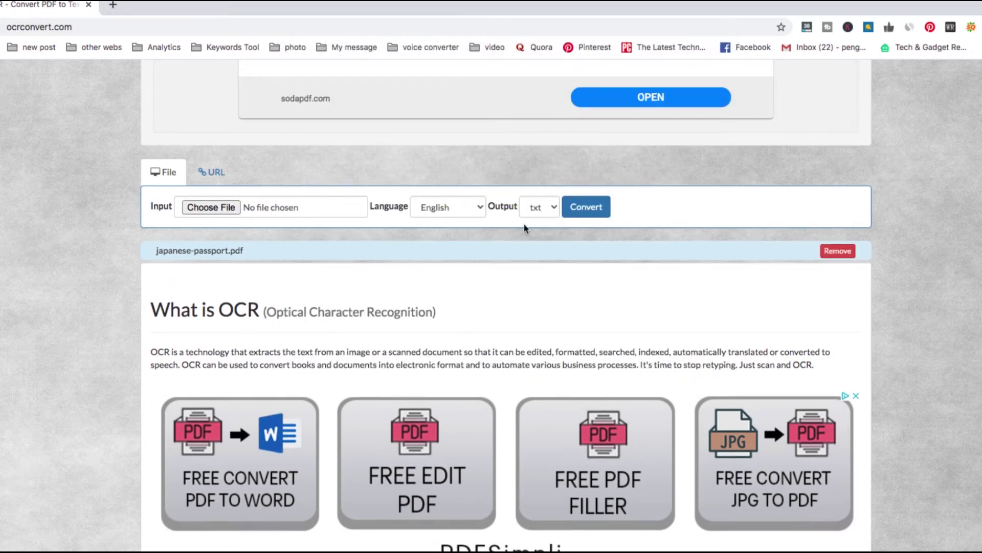
{"action": "left_click", "coordinate": [449, 206]}
{"action": "left_click", "coordinate": [456, 315]}
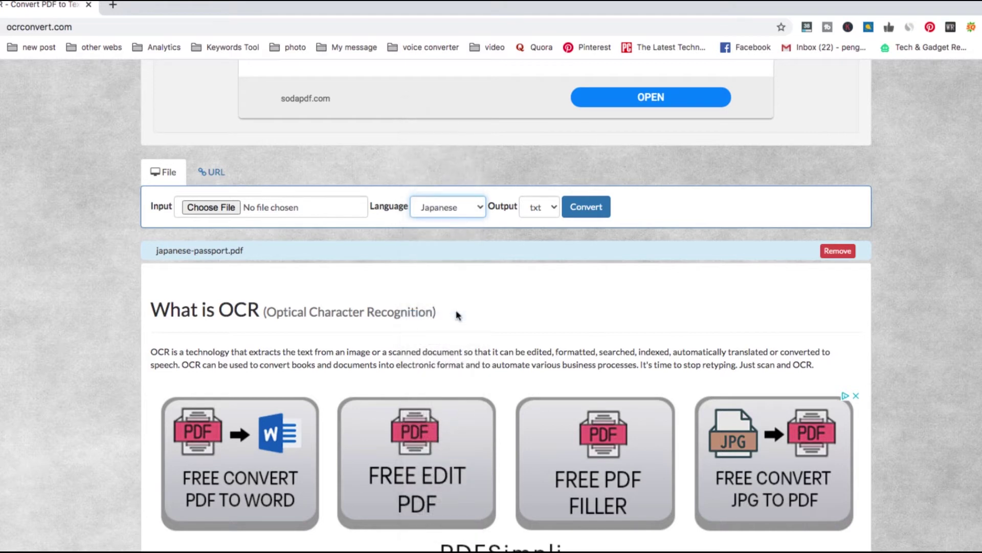
{"action": "left_click", "coordinate": [579, 211]}
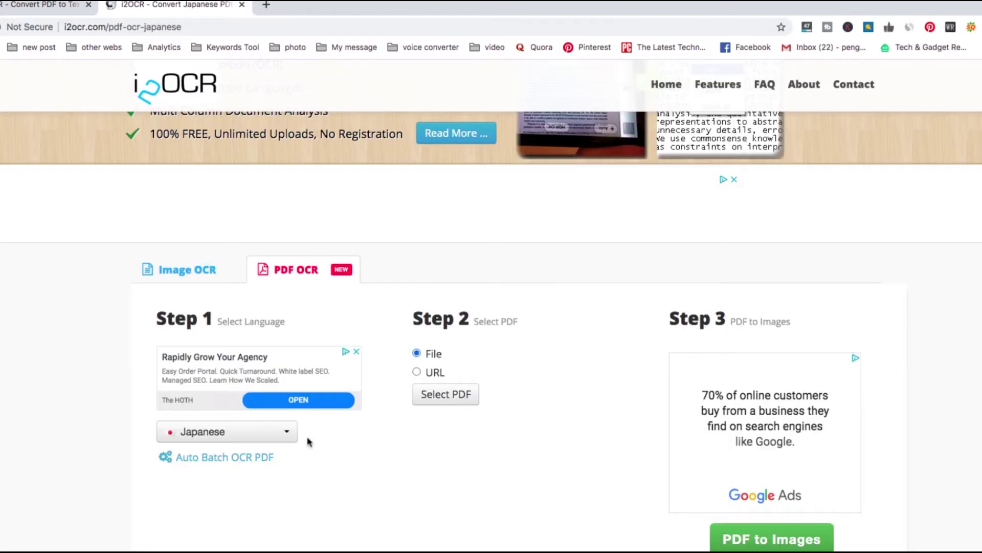
Upload japanese-passport.pdf with Japanese kept, convert it to images, and extract page 1 text.
{"action": "left_click", "coordinate": [285, 434]}
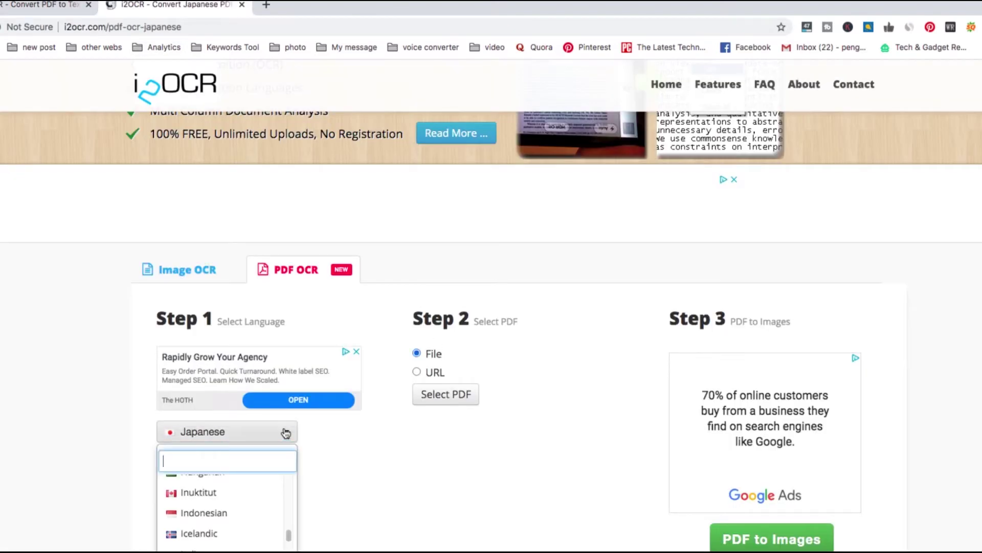
{"action": "left_click", "coordinate": [285, 434]}
{"action": "left_click", "coordinate": [445, 394]}
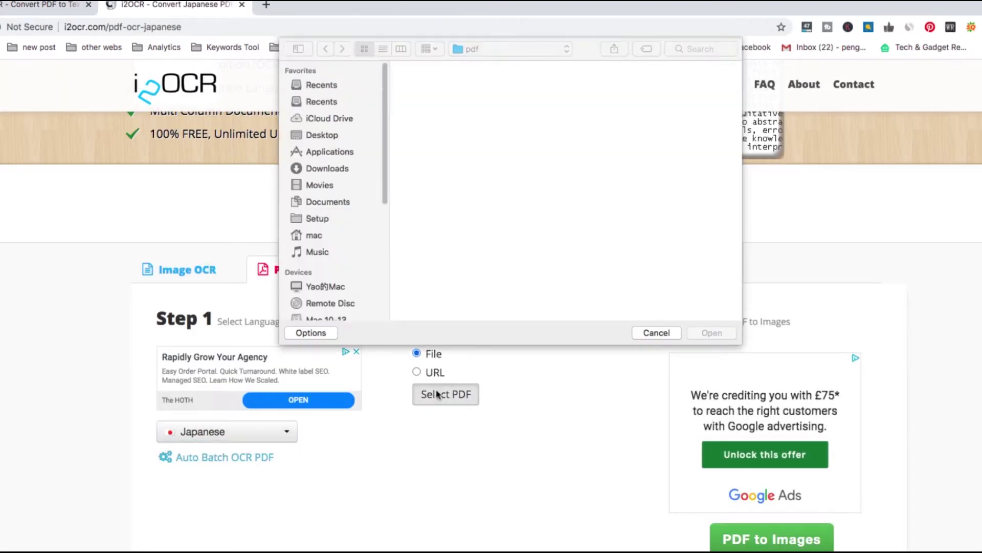
{"action": "left_click", "coordinate": [450, 99]}
{"action": "left_click", "coordinate": [700, 332]}
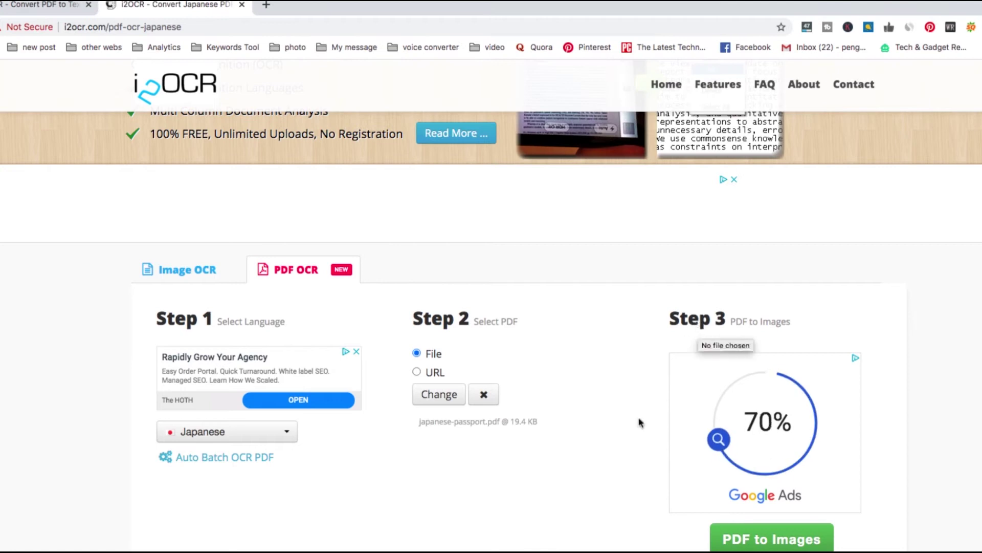
{"action": "left_click", "coordinate": [754, 540]}
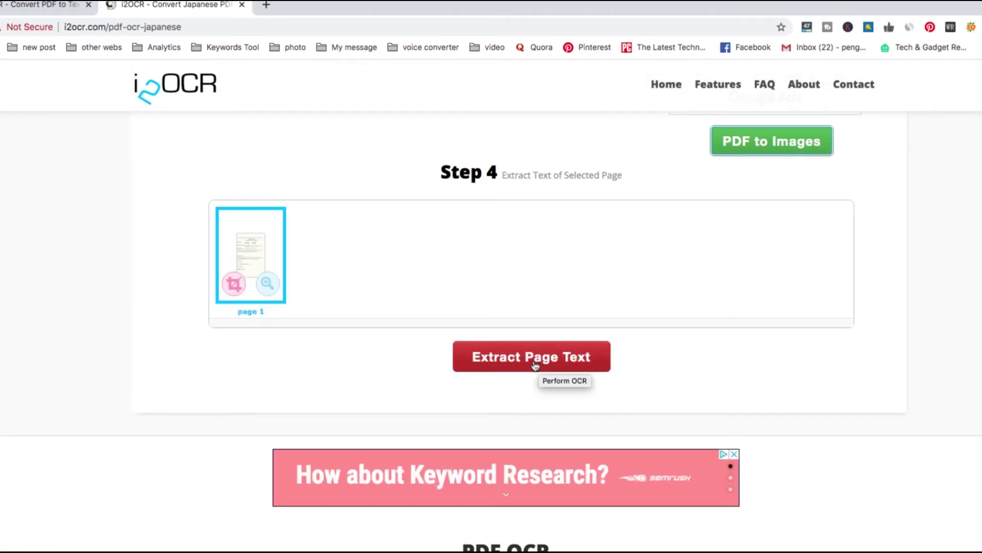
{"action": "left_click", "coordinate": [537, 364]}
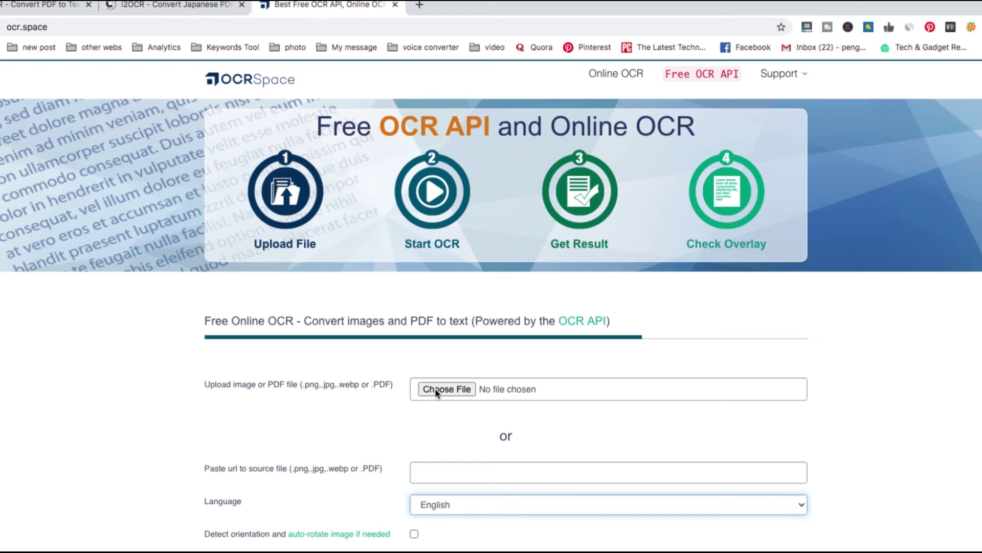
Upload japanese-passport with Japanese OCR, choose searchable PDF with visible text layer, and start OCR.
{"action": "left_click", "coordinate": [435, 388]}
{"action": "left_click", "coordinate": [457, 99]}
{"action": "left_click", "coordinate": [708, 332]}
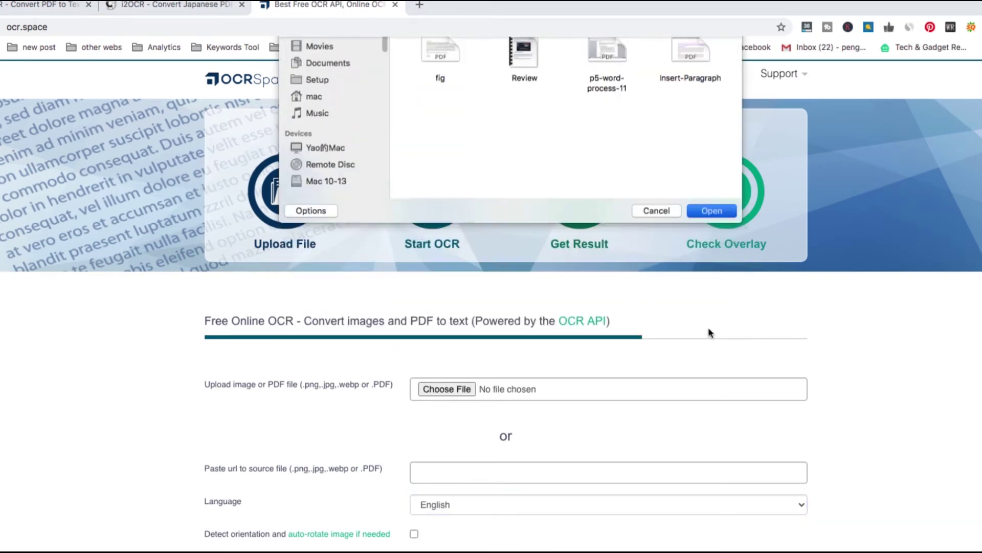
{"action": "scroll", "coordinate": [484, 372], "scroll_direction": "down", "scroll_amount": 1}
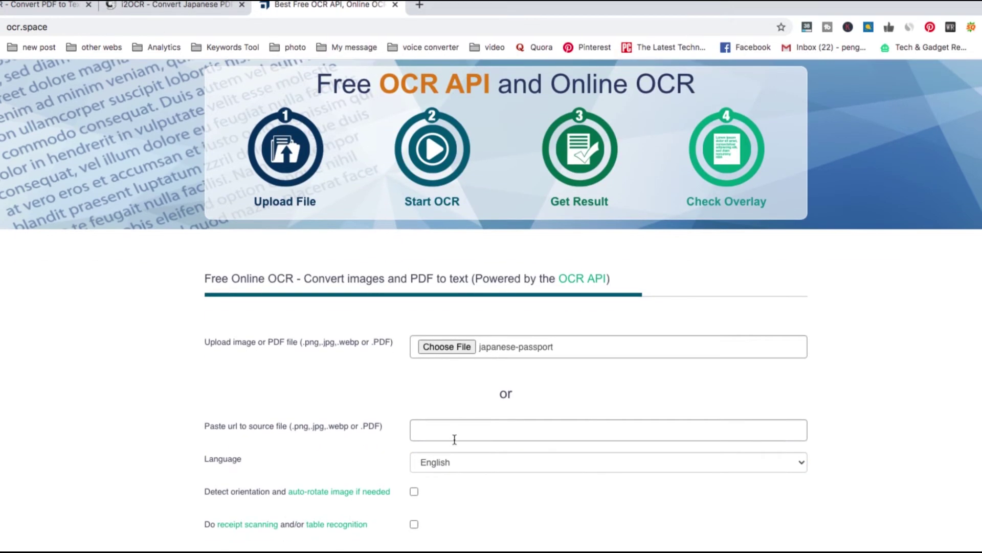
{"action": "left_click", "coordinate": [455, 460]}
{"action": "left_click", "coordinate": [455, 545]}
{"action": "scroll", "coordinate": [454, 461], "scroll_direction": "down", "scroll_amount": 3}
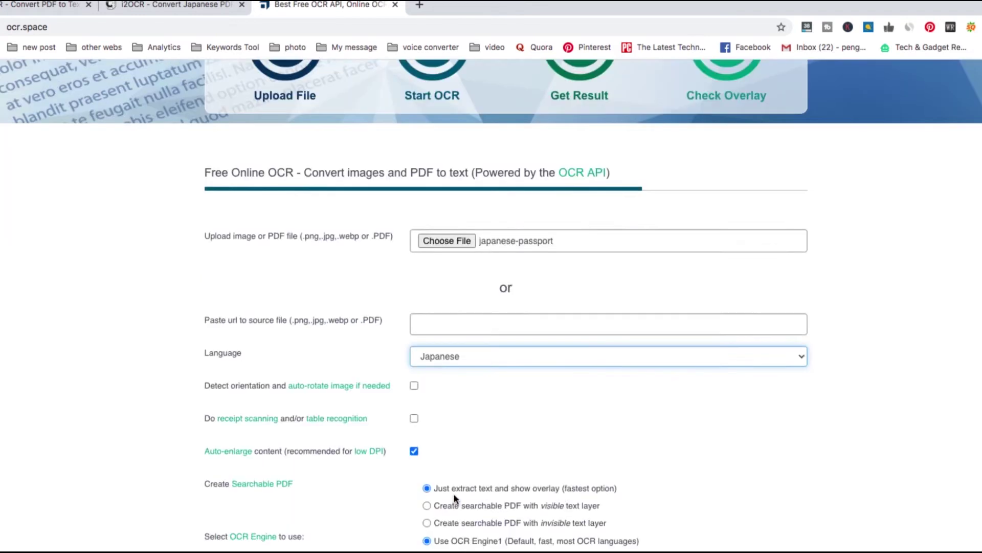
{"action": "scroll", "coordinate": [455, 456], "scroll_direction": "down", "scroll_amount": 7}
{"action": "left_click", "coordinate": [427, 247]}
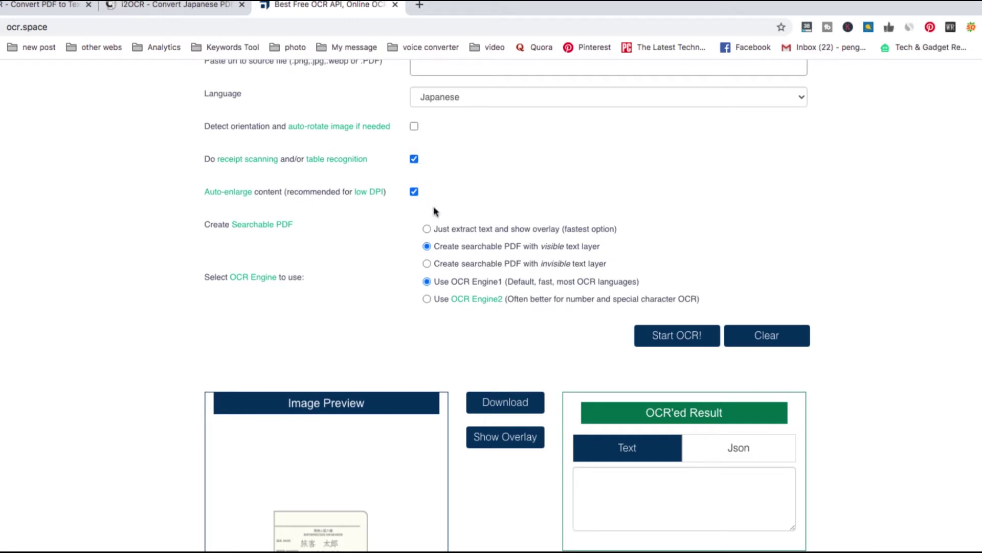
{"action": "left_click", "coordinate": [669, 336]}
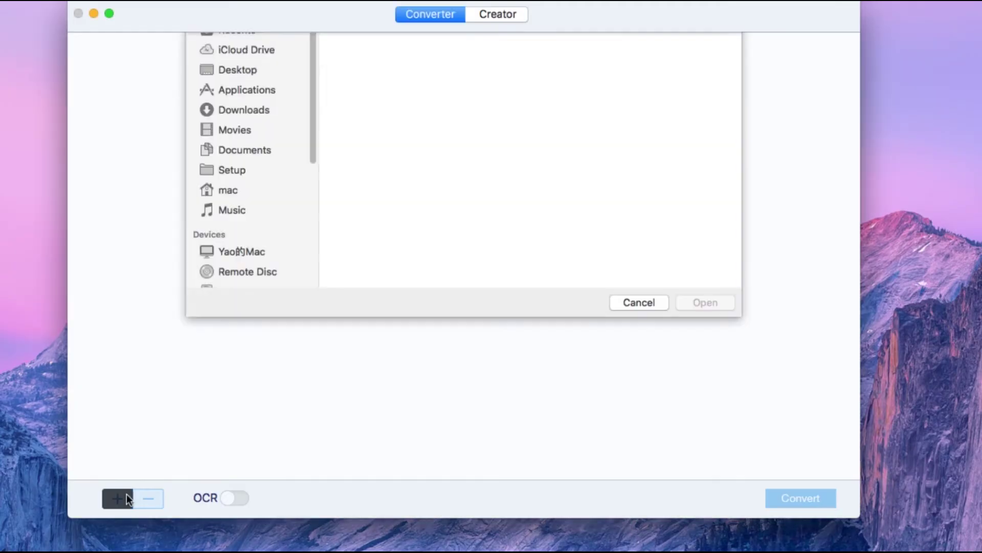
Import japanese-passport.pdf, the other Japanese PDFs and the Japanese PNG image.
{"action": "left_click", "coordinate": [377, 88]}
{"action": "left_click", "coordinate": [580, 94], "text": "shift"}
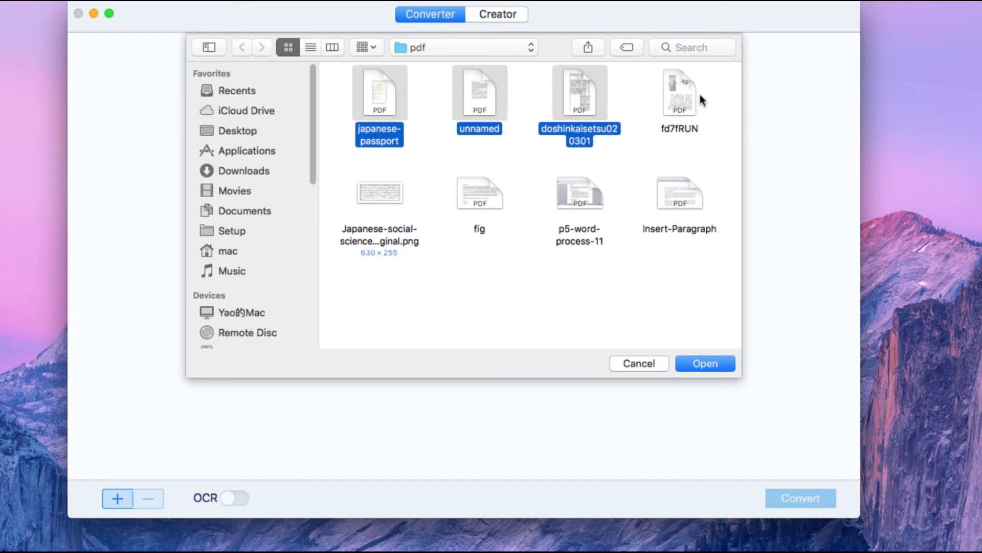
{"action": "left_click", "coordinate": [697, 97], "text": "shift"}
{"action": "left_click", "coordinate": [389, 224], "text": "shift"}
{"action": "left_click", "coordinate": [704, 365]}
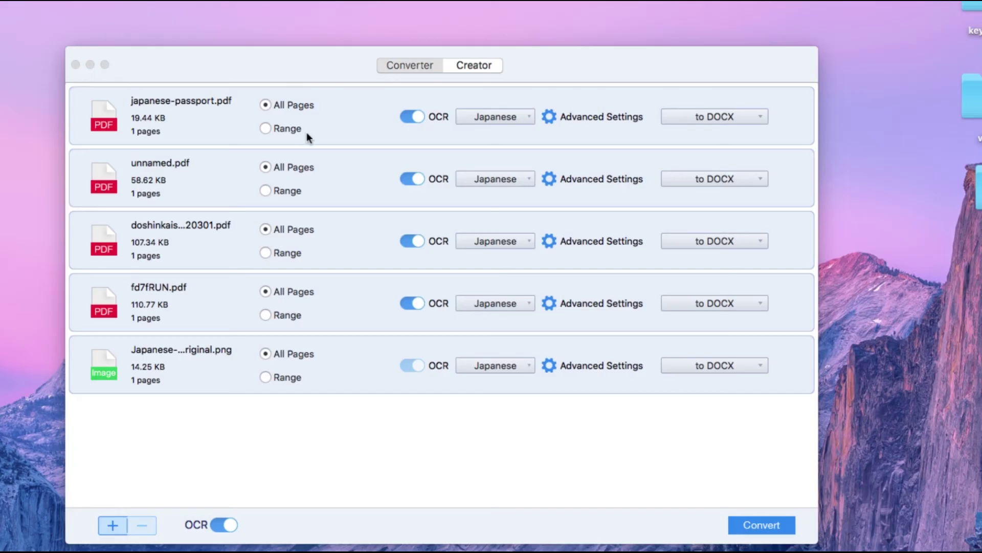
Keep all pages and Japanese OCR for the passport PDF, and set it to PPTX.
{"action": "left_click", "coordinate": [265, 128]}
{"action": "left_click", "coordinate": [266, 105]}
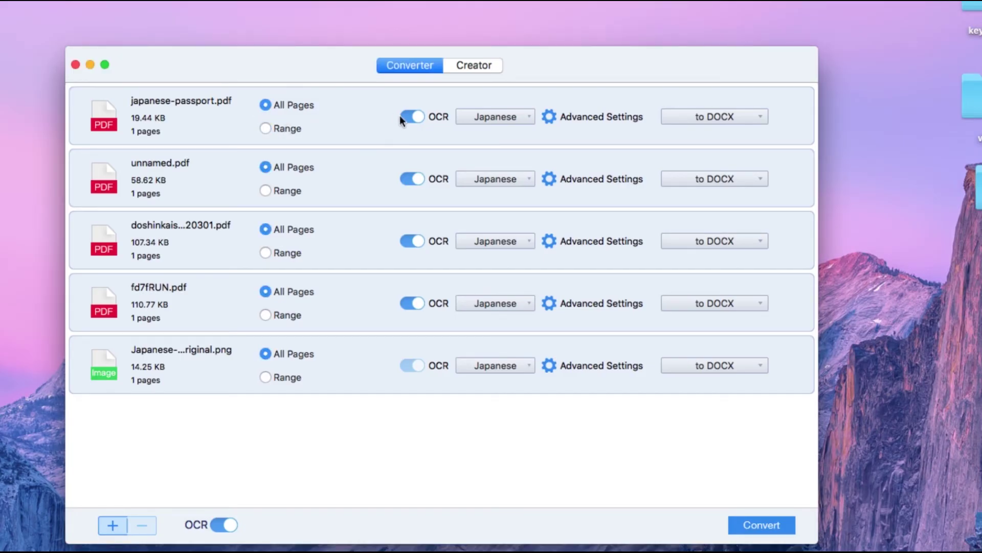
{"action": "left_click", "coordinate": [492, 116]}
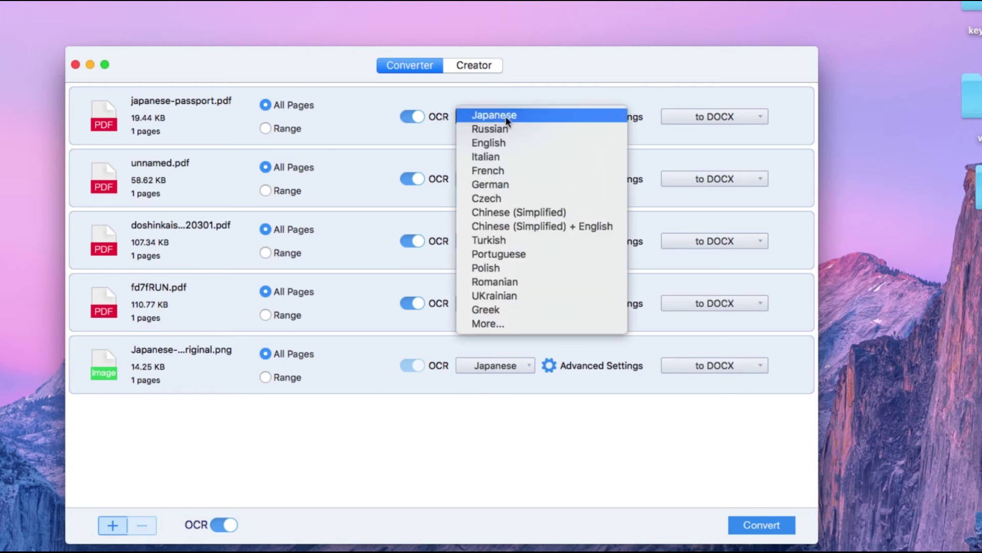
{"action": "left_click", "coordinate": [507, 116]}
{"action": "left_click", "coordinate": [711, 116]}
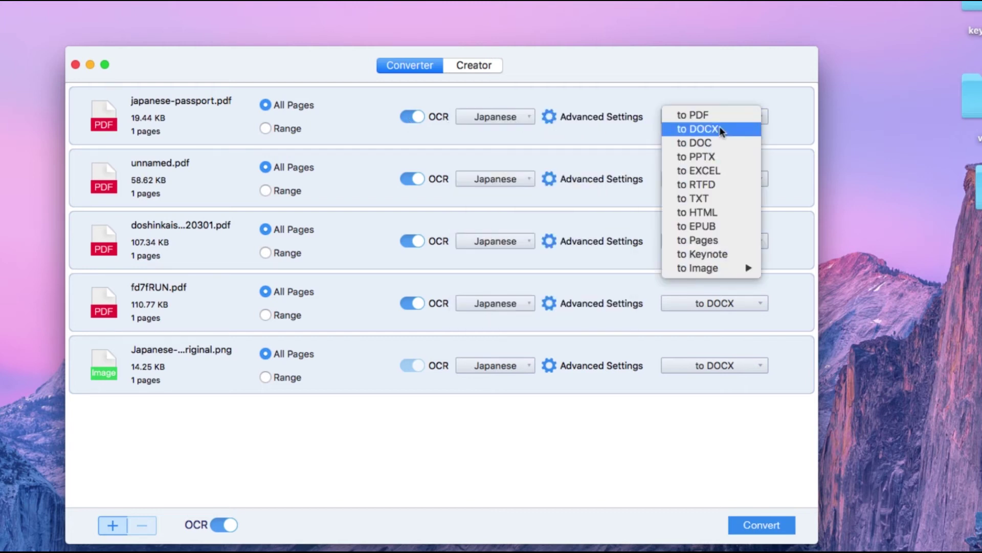
{"action": "left_click", "coordinate": [712, 158]}
Keep unnamed.pdf as DOCX, set the third PDF to TXT, and open the passport's Advanced Settings.
{"action": "left_click", "coordinate": [718, 178]}
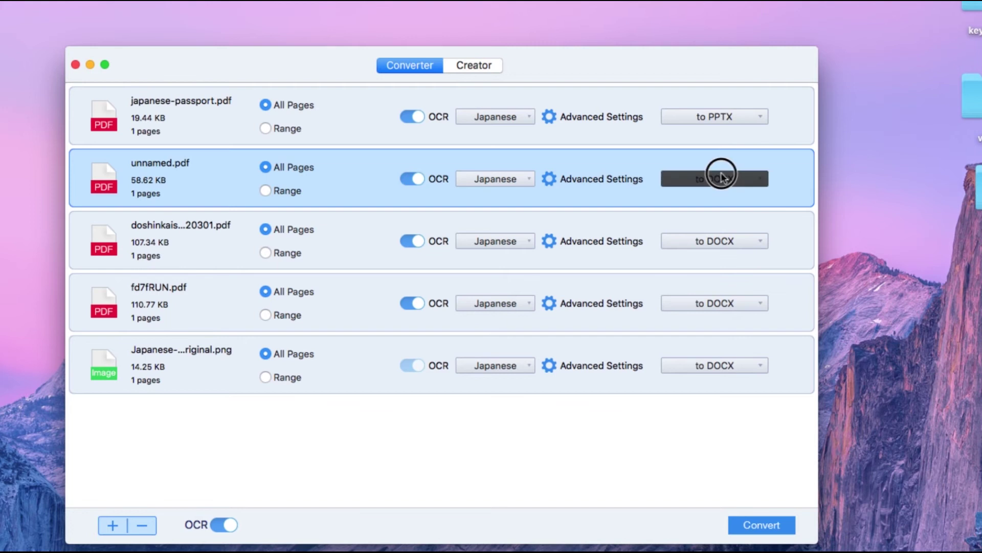
{"action": "left_click", "coordinate": [712, 191]}
{"action": "left_click", "coordinate": [725, 242]}
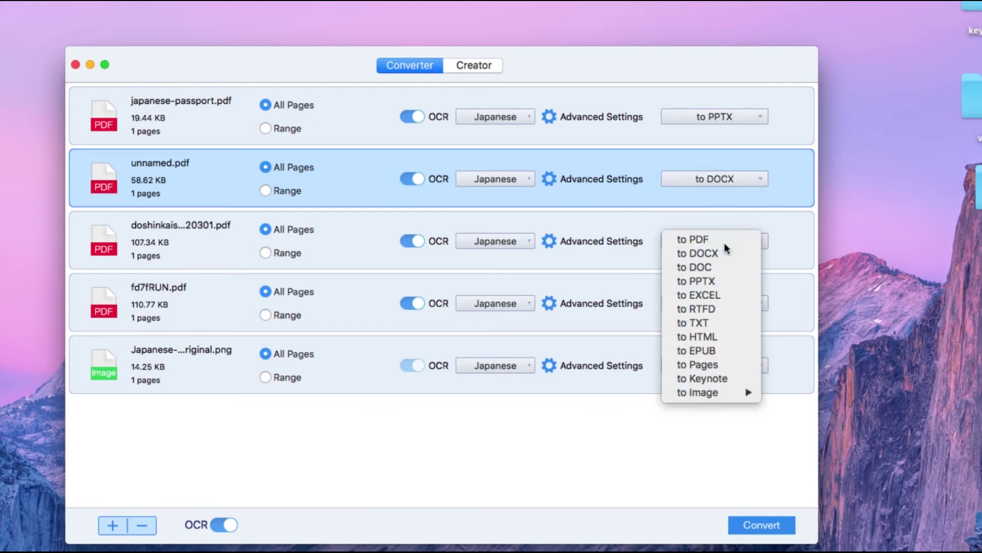
{"action": "left_click", "coordinate": [707, 323]}
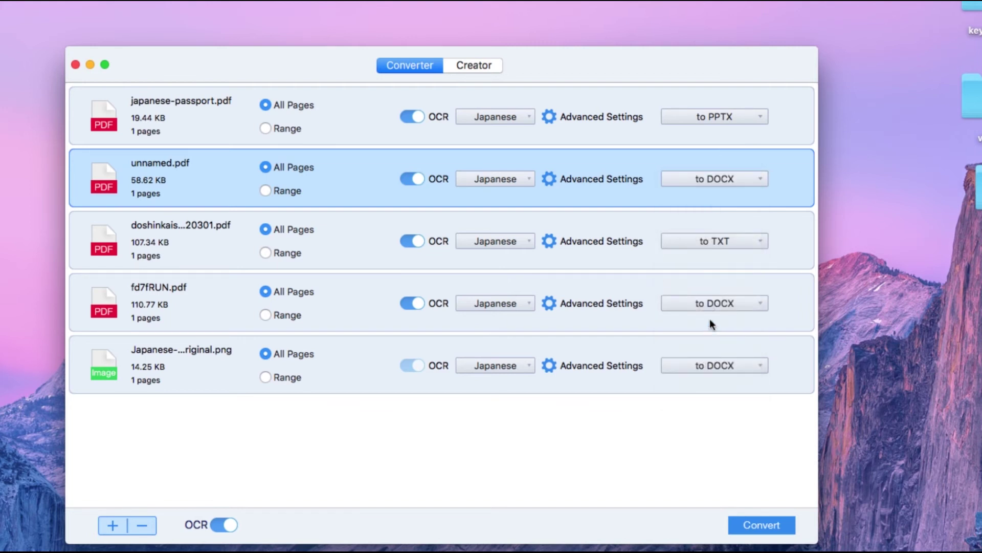
{"action": "left_click", "coordinate": [548, 119]}
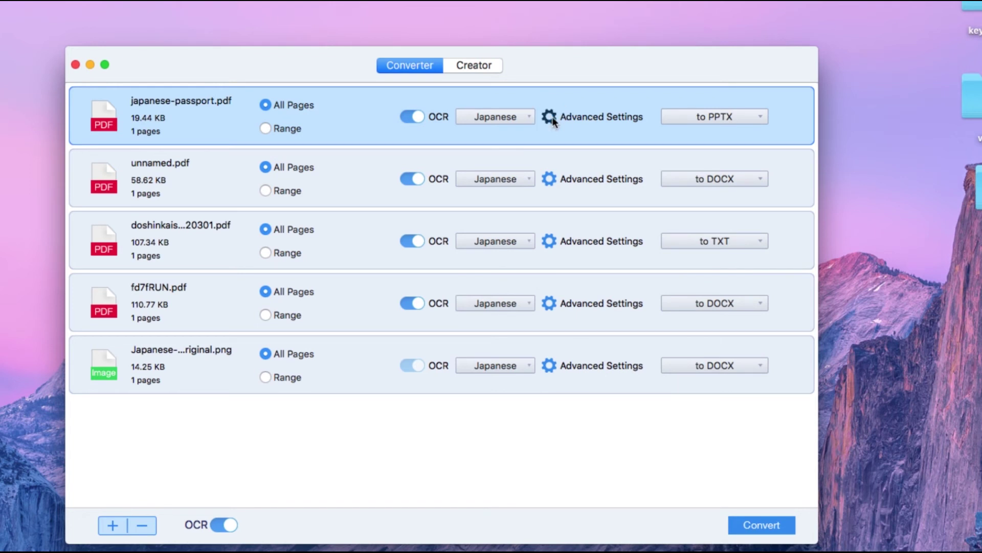
{"action": "left_click", "coordinate": [549, 118]}
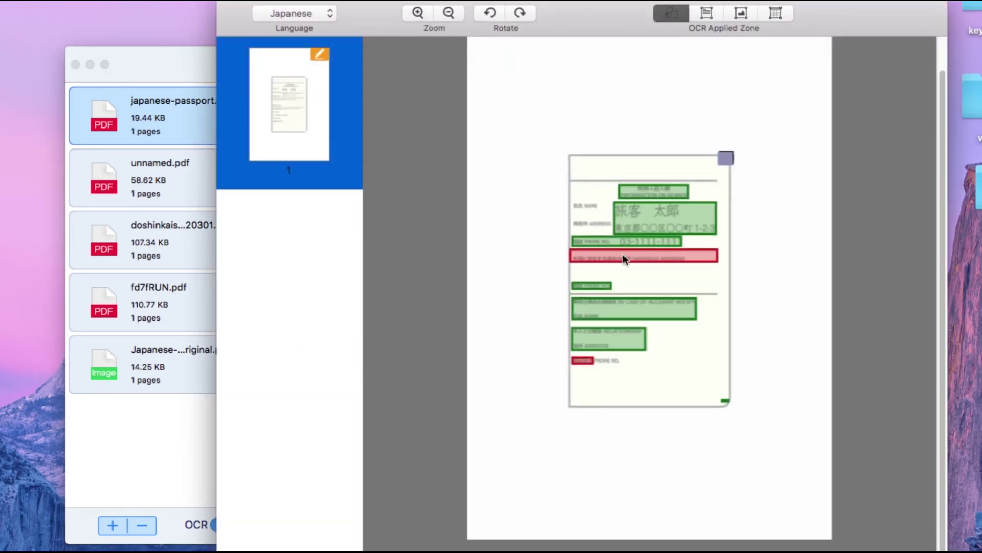
{"action": "left_click", "coordinate": [638, 217]}
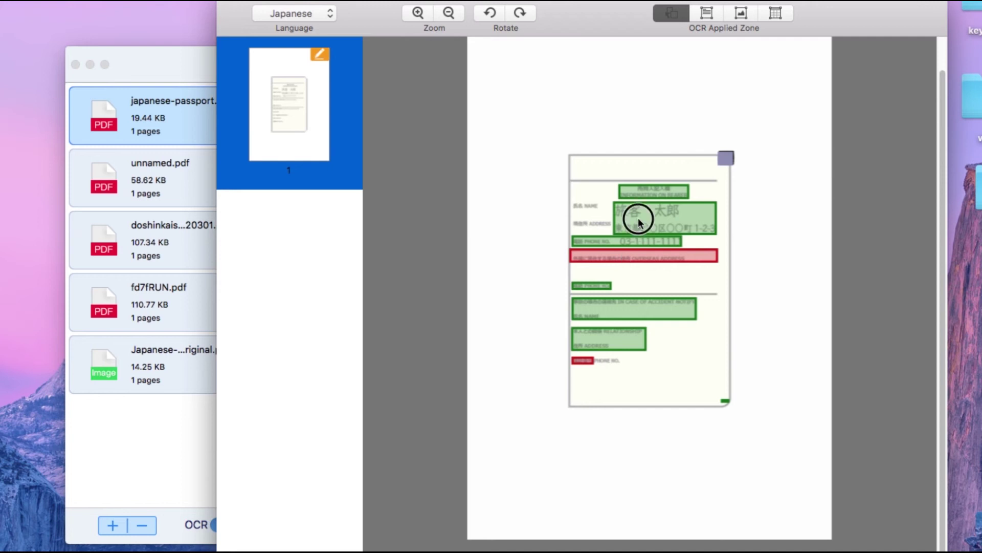
{"action": "left_click", "coordinate": [631, 259]}
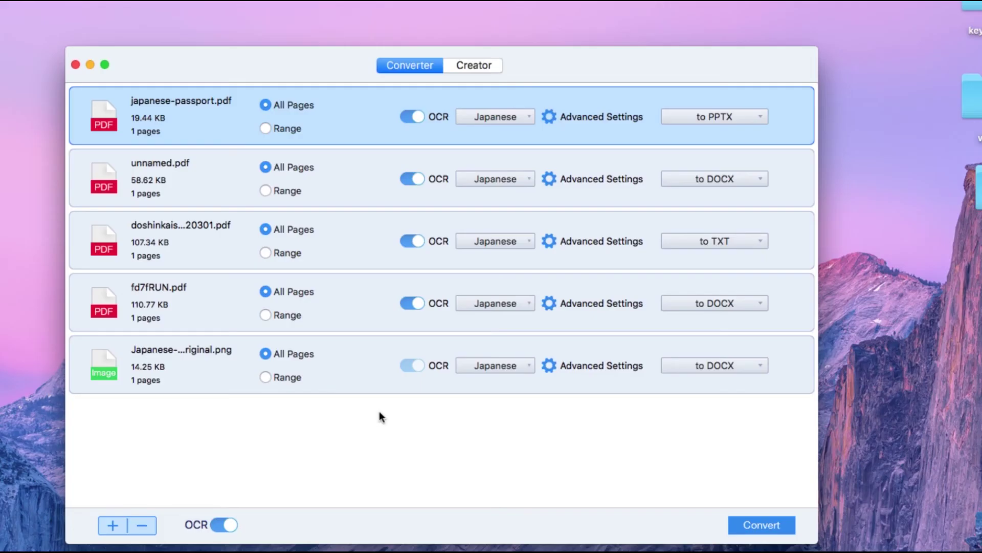
Select all five files, convert them, and save the output to the pdf folder.
{"action": "left_click_drag", "start_coordinate": [416, 406], "coordinate": [267, 130]}
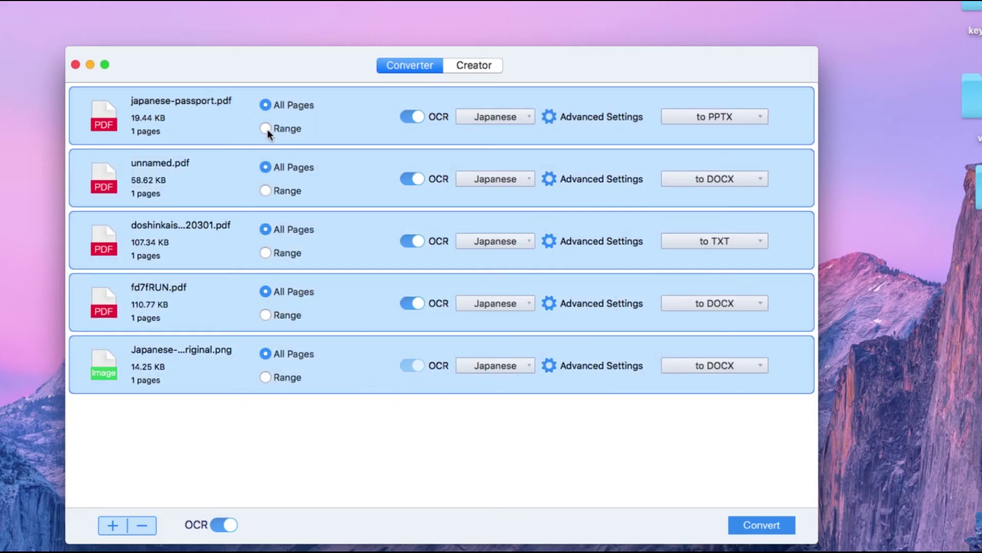
{"action": "left_click", "coordinate": [744, 520]}
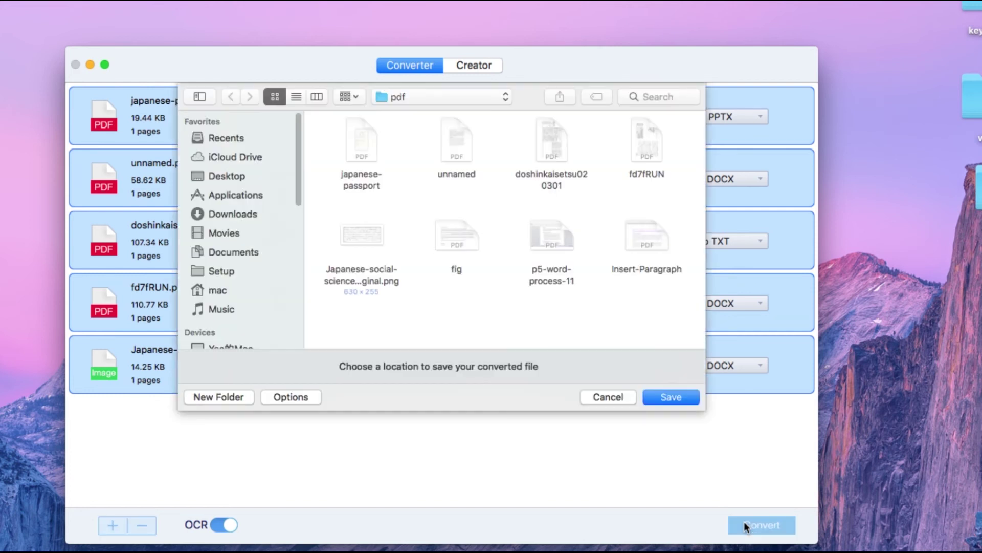
{"action": "left_click", "coordinate": [662, 400]}
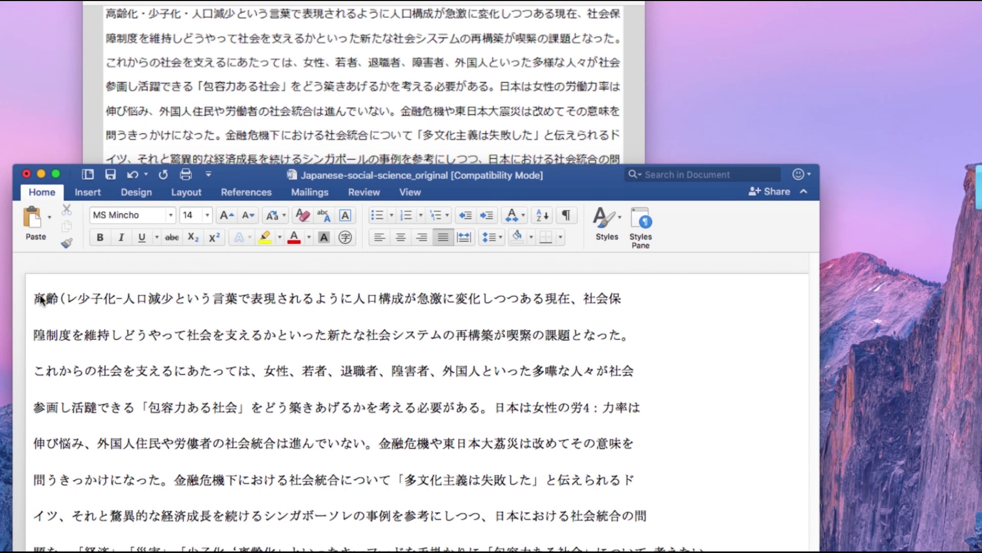
Select the first converted Japanese lines in Word, then bring the original PNG image forward.
{"action": "mouse_move", "coordinate": [39, 298]}
{"action": "left_mouse_down"}
{"action": "mouse_move", "coordinate": [129, 323]}
{"action": "mouse_move", "coordinate": [238, 387]}
{"action": "left_mouse_up"}
{"action": "left_click", "coordinate": [290, 406]}
{"action": "left_click", "coordinate": [239, 87]}
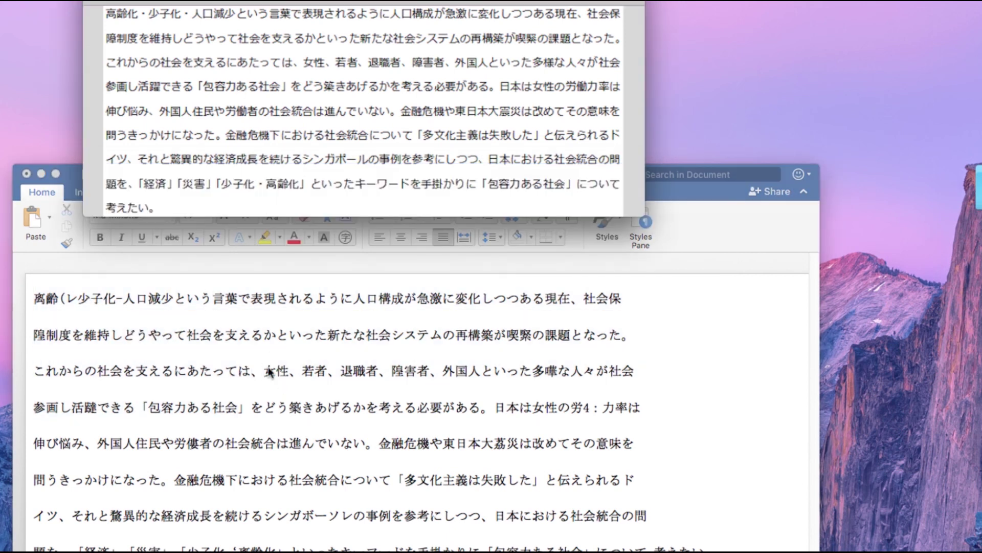